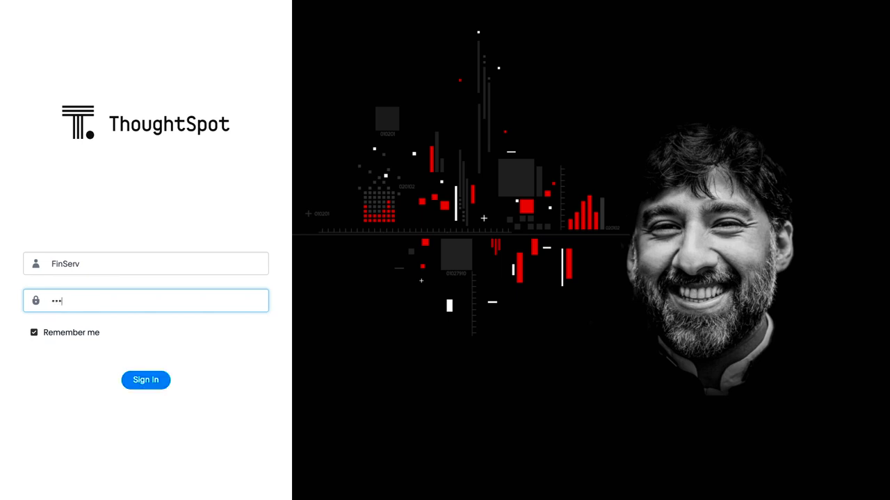
Sign in with the account password, then scroll the home page through Recently trending, Recently viewed and Did you know?
type("***")
left_click(134, 379)
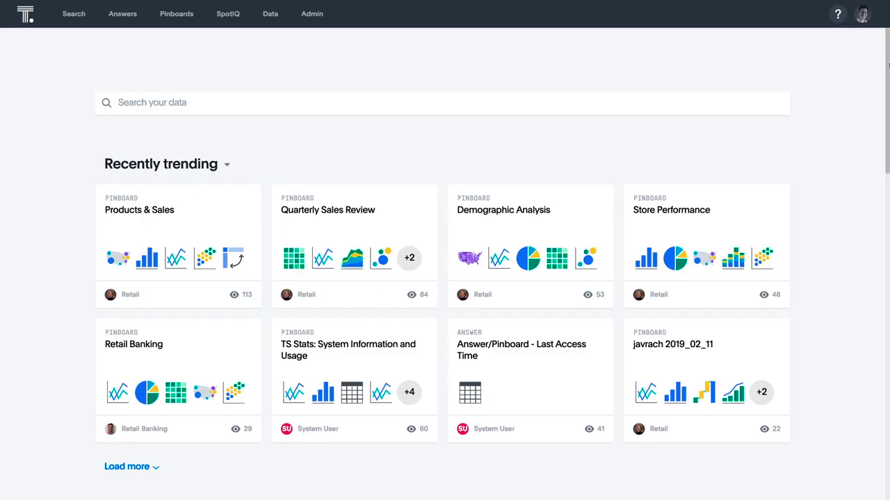
scroll(888, 65, "down", 3)
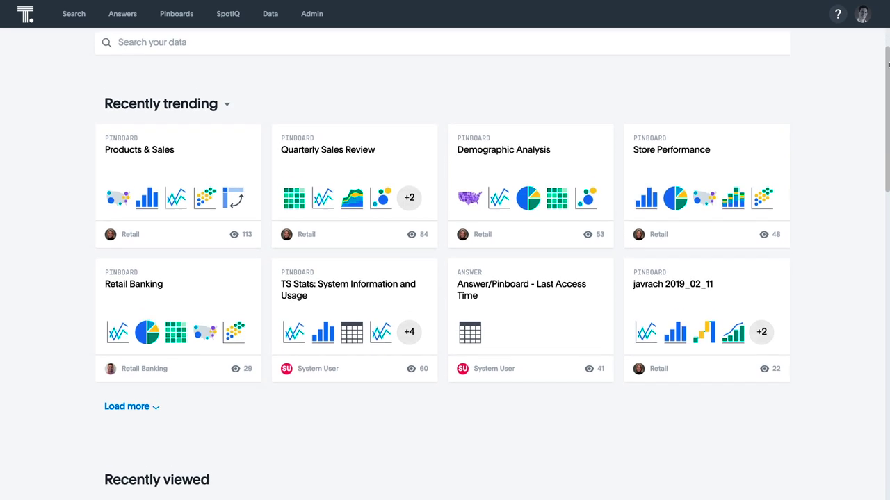
scroll(888, 65, "down", 3)
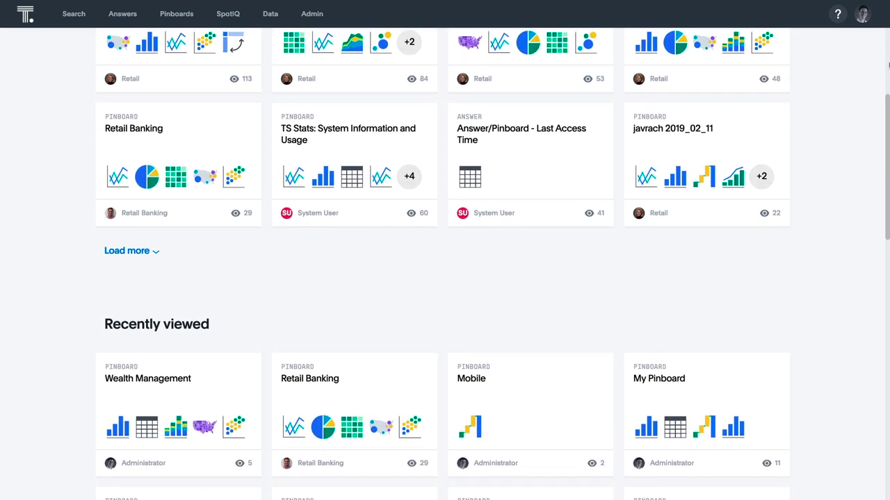
scroll(889, 64, "down", 3)
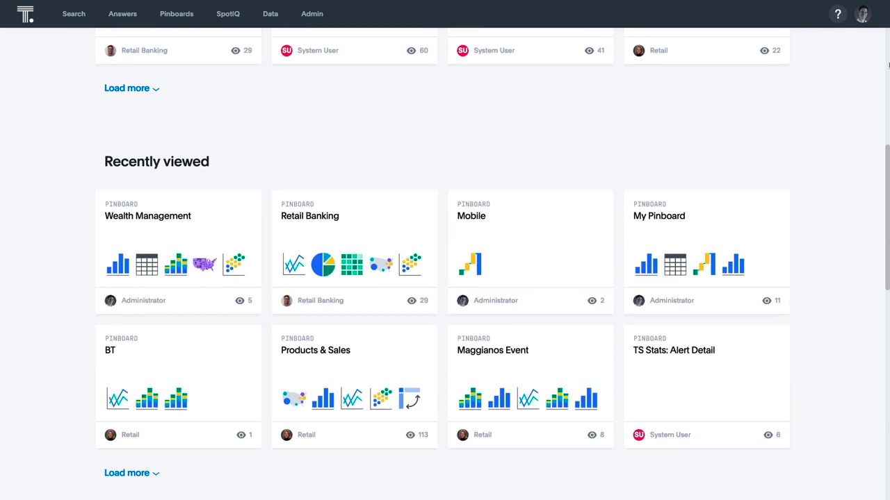
scroll(888, 64, "down", 3)
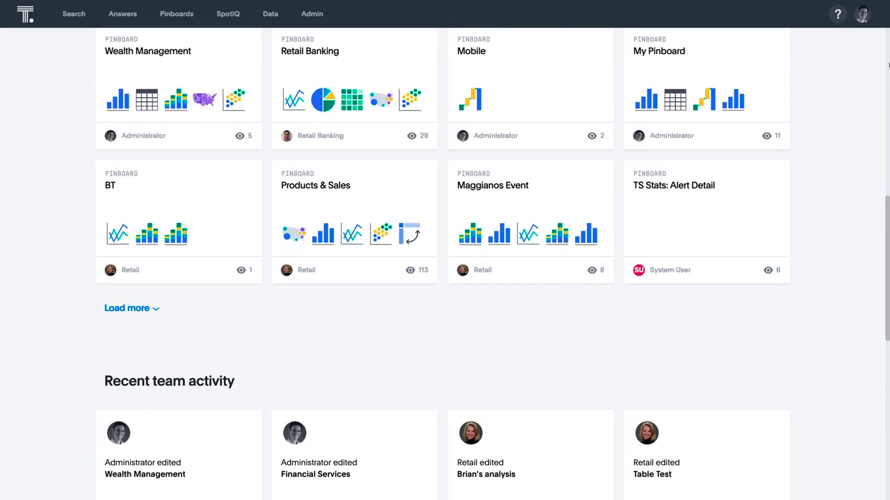
scroll(888, 65, "down", 3)
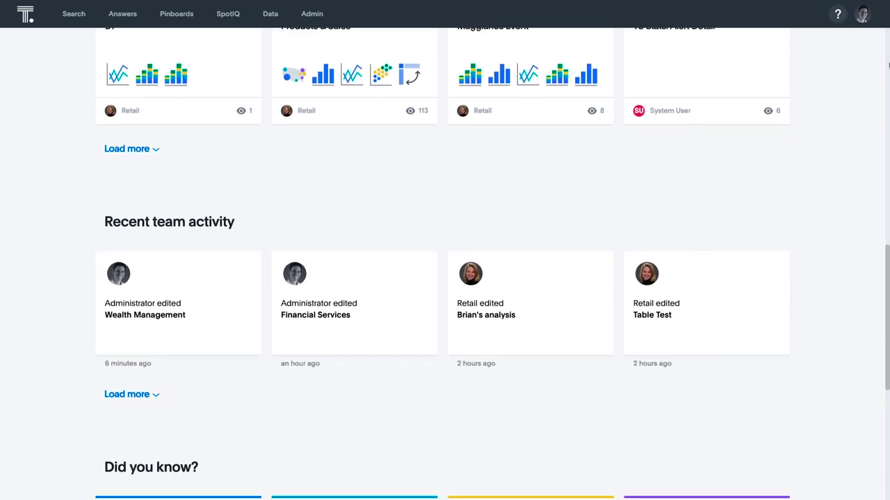
scroll(888, 65, "down", 2)
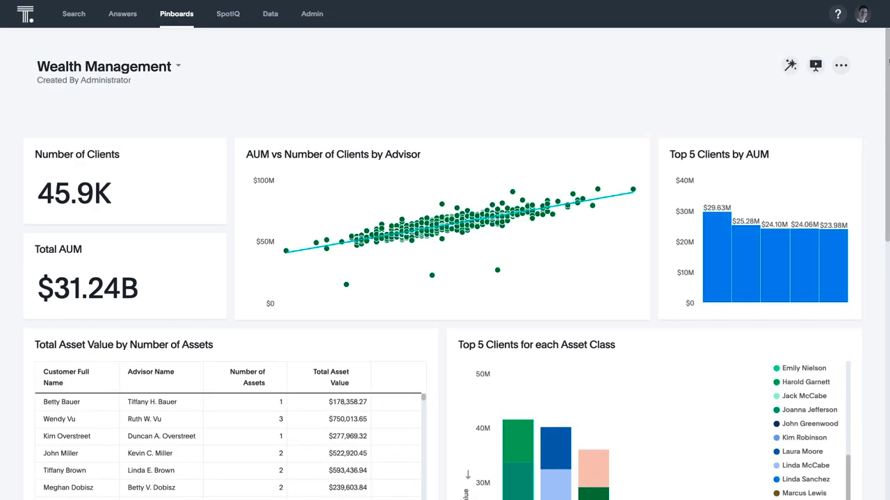
Scroll through the Wealth Management pinboard's tiles down to the state map.
scroll(888, 61, "down", 2)
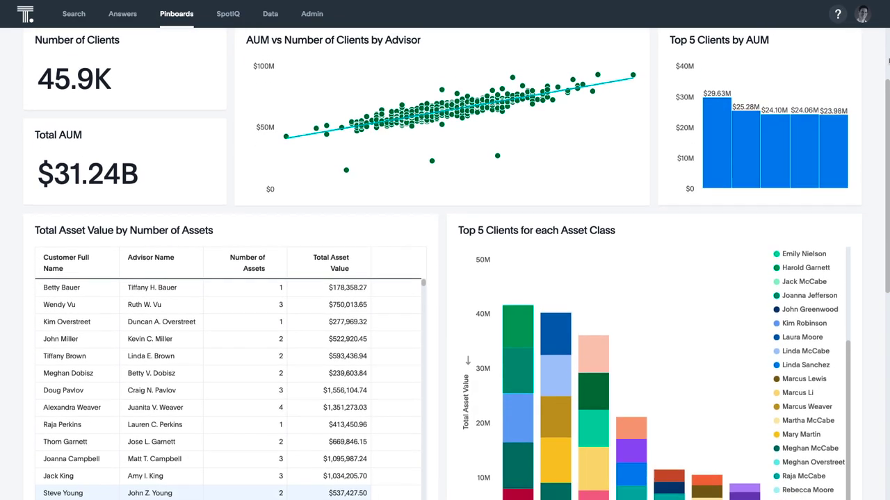
scroll(888, 61, "down", 3)
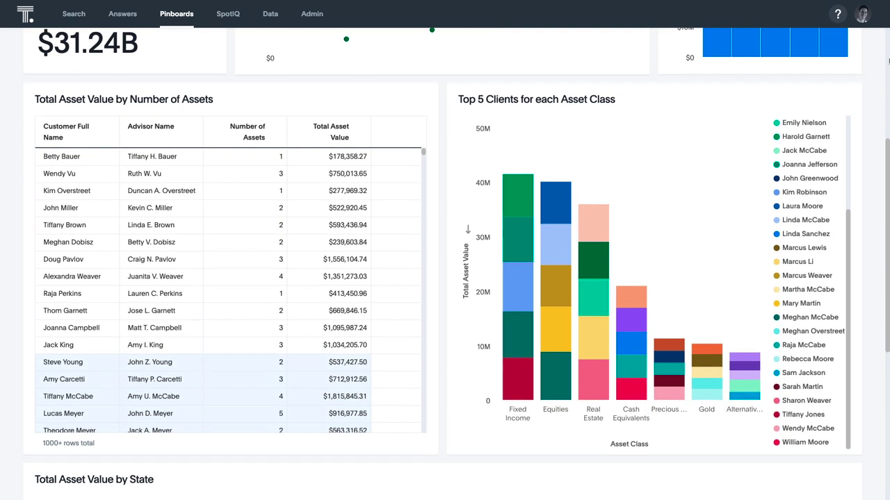
scroll(889, 61, "down", 3)
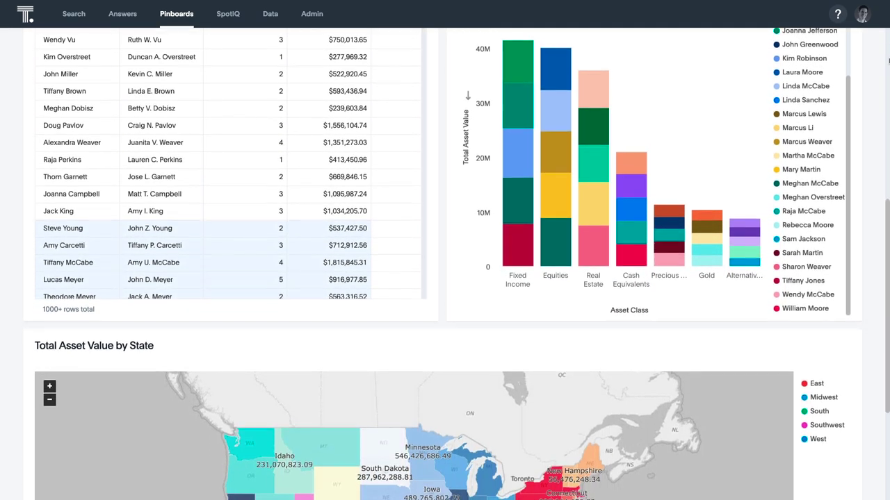
scroll(888, 62, "down", 3)
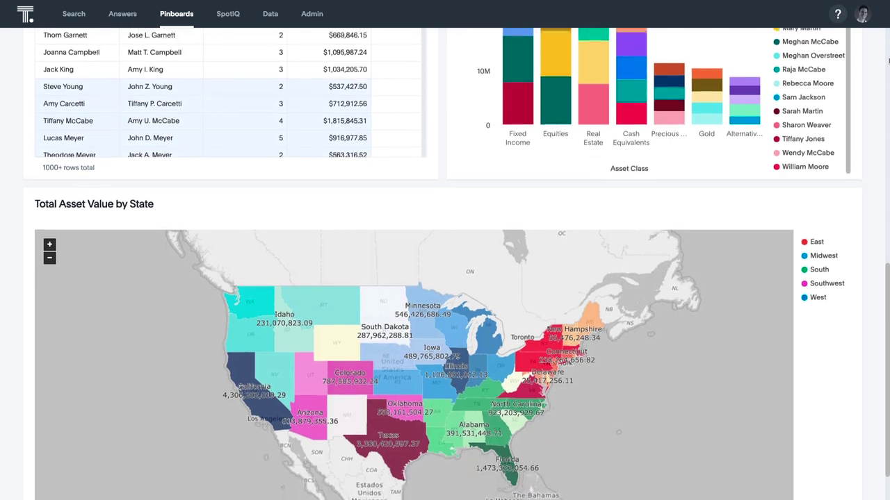
scroll(888, 61, "down", 1)
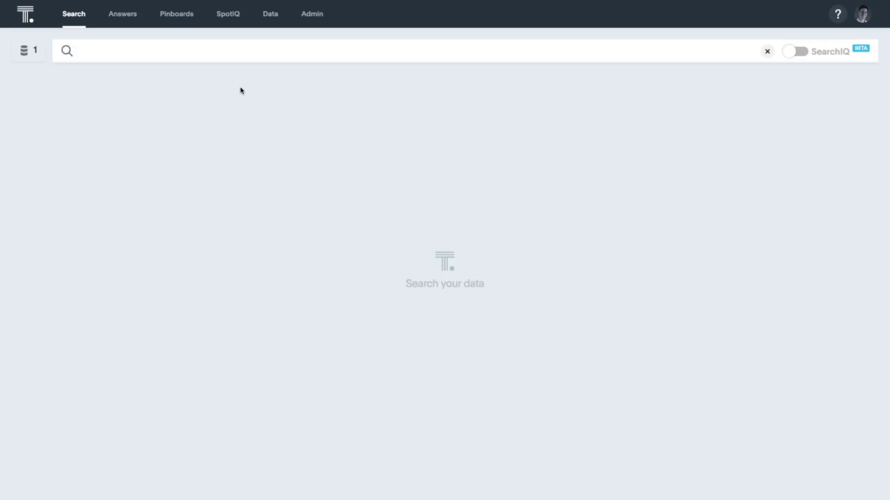
Search 'number of clients', 'aum' and 'strategy' to chart clients and asset value by asset class, then pin it.
left_click(165, 52)
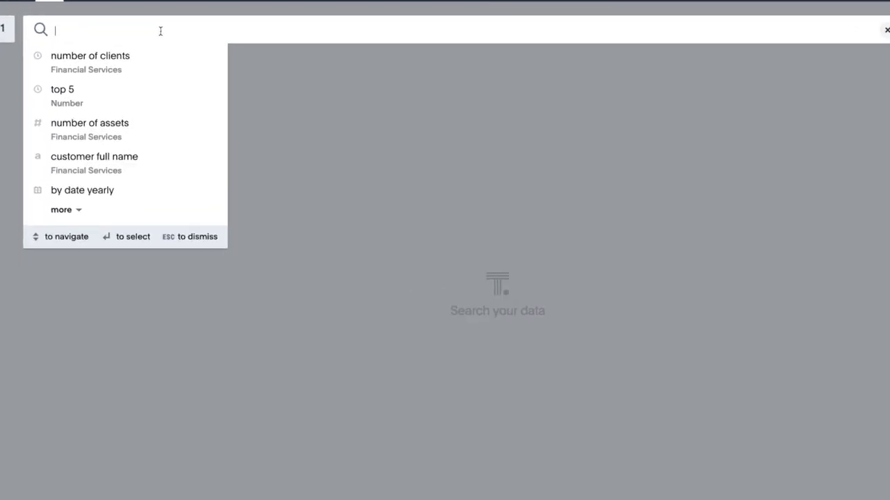
type("number of clients")
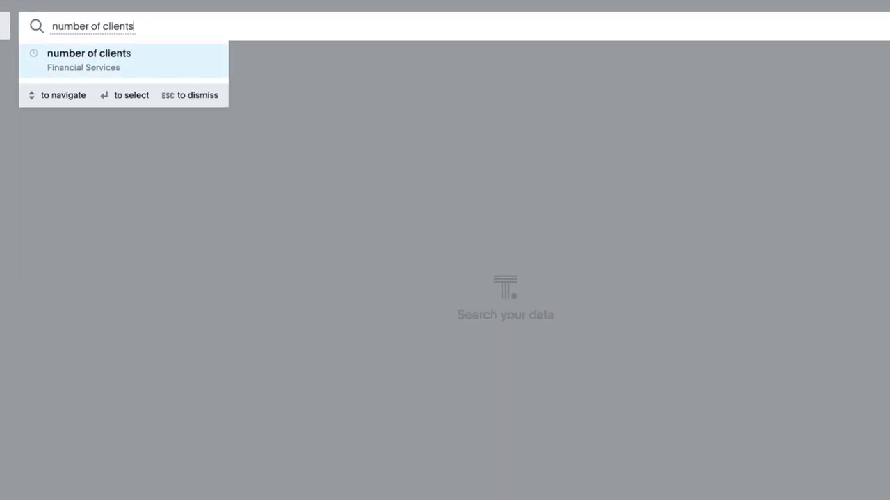
key("Return")
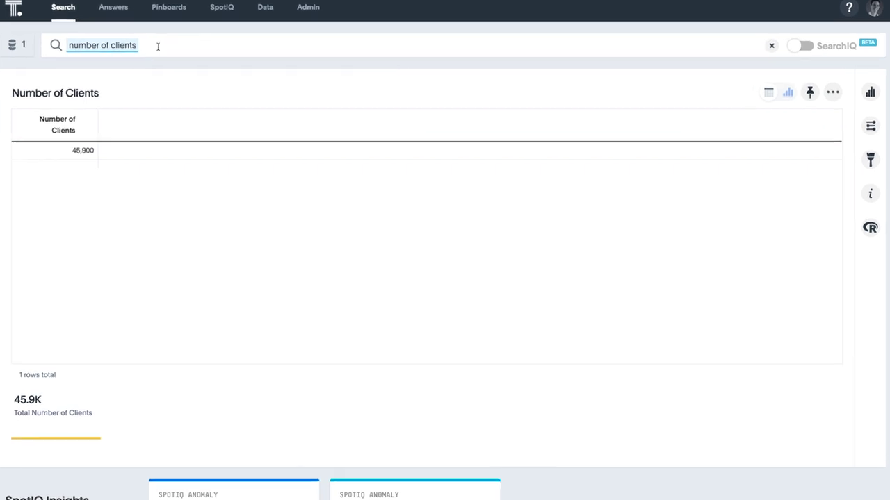
left_click(166, 51)
type("aum")
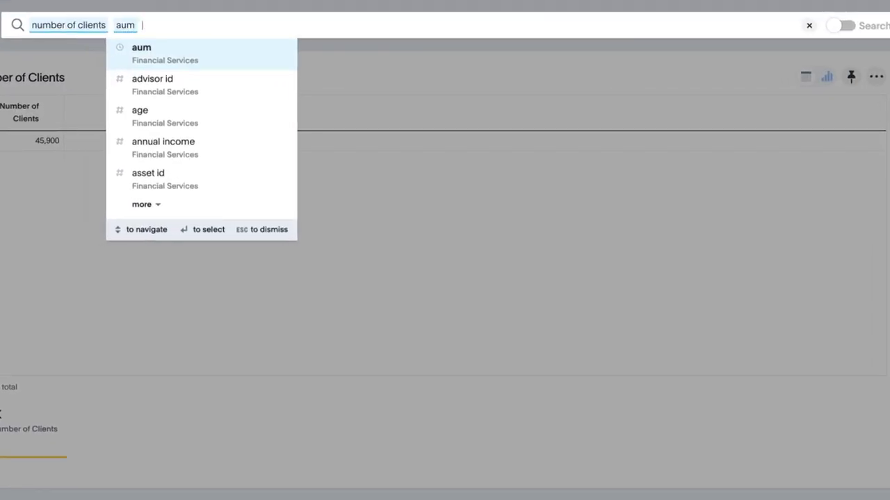
key("Return")
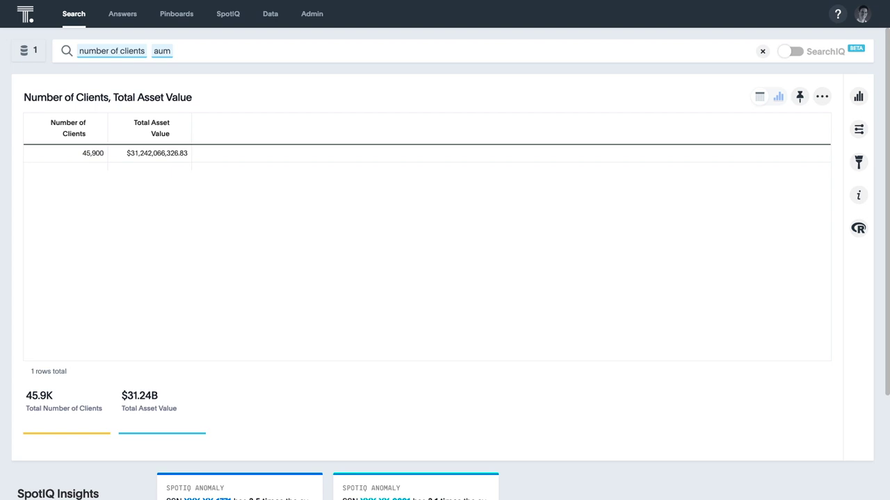
left_click(171, 50)
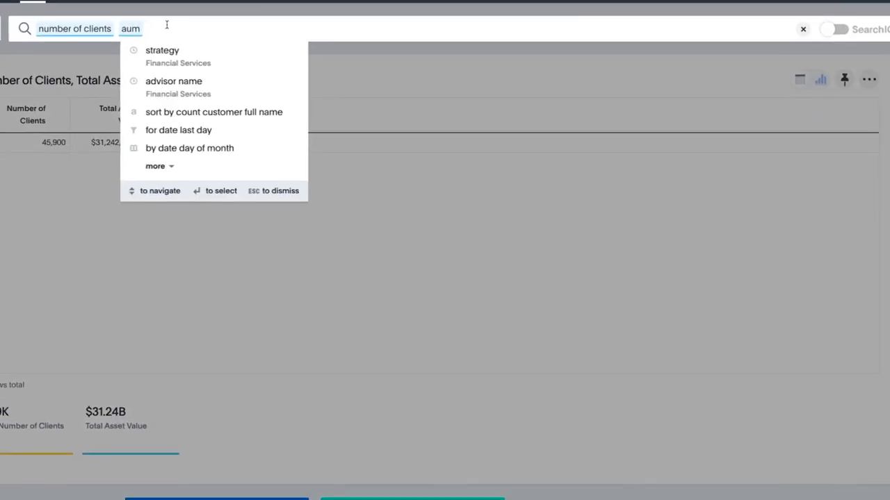
type("strategy")
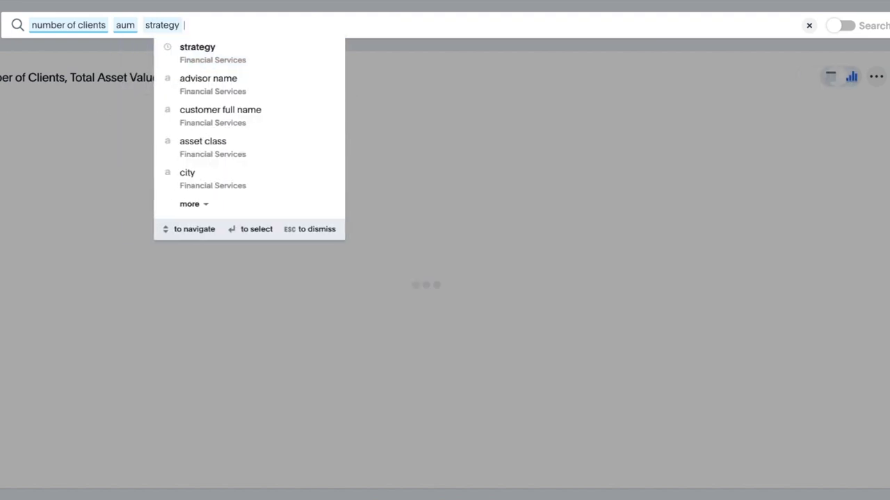
key("Escape")
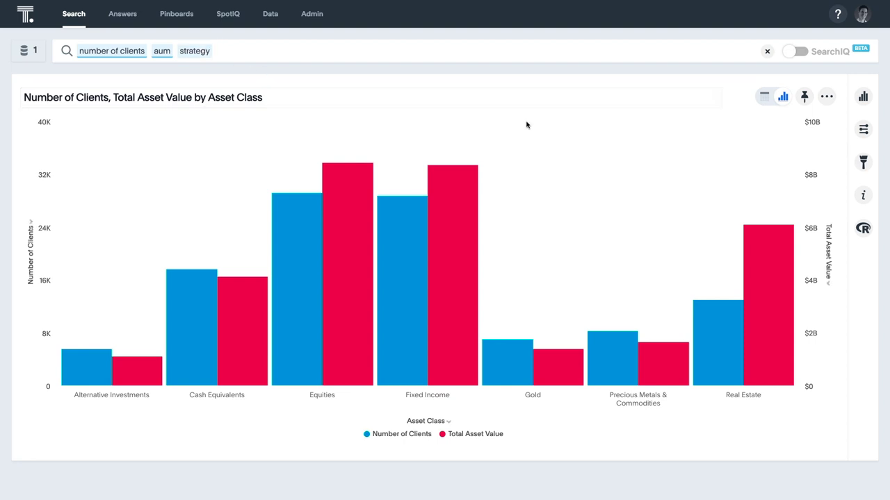
left_click(805, 101)
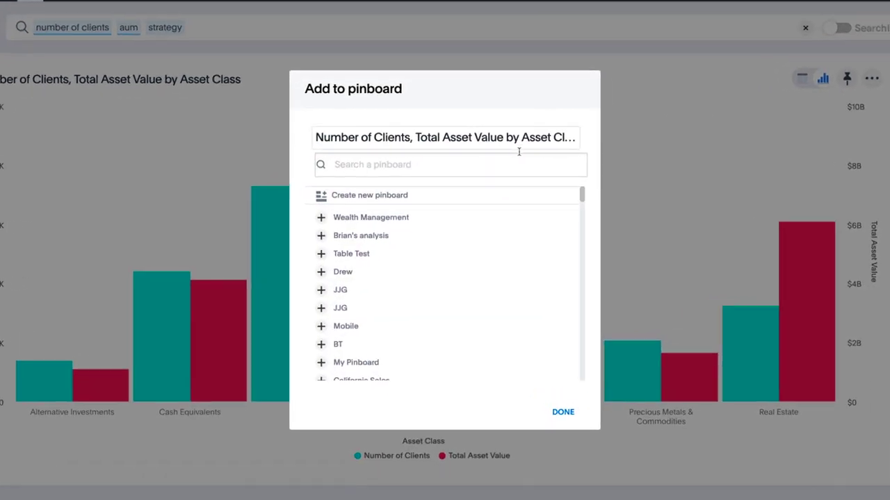
Pin the chart to a new pinboard named 'My Pinboard', then start a search for number of clients.
left_click(324, 197)
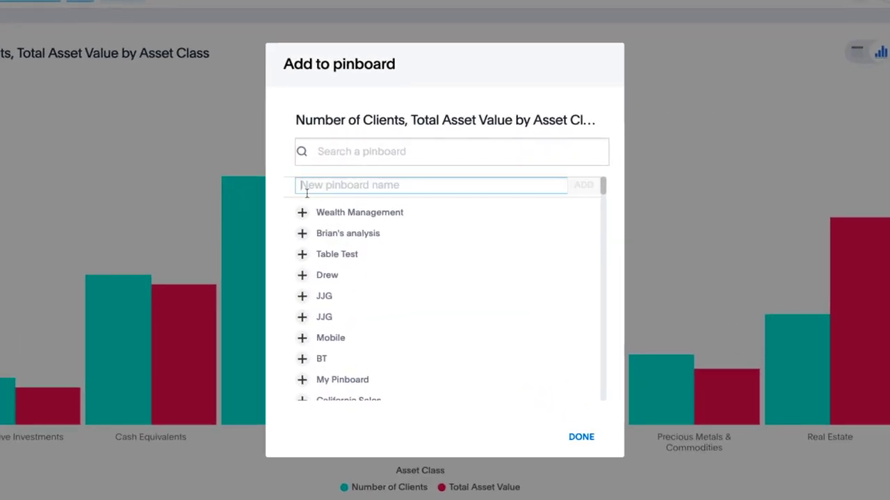
type("My Pin")
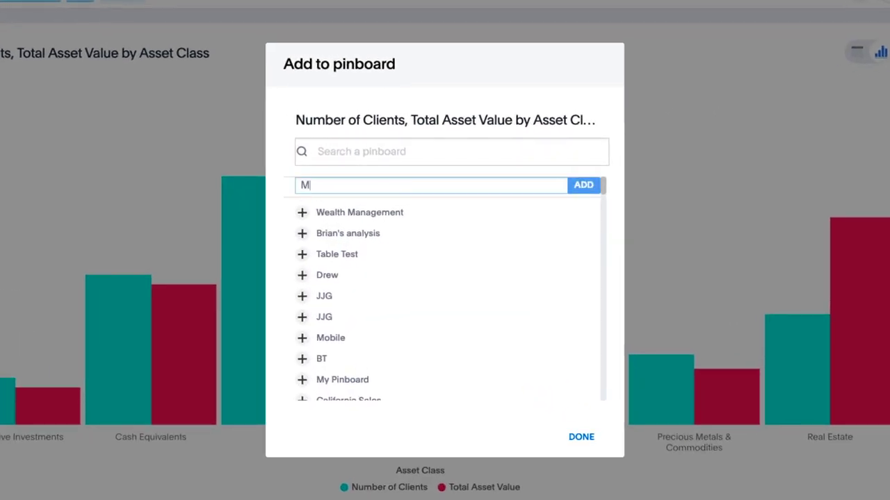
type("board")
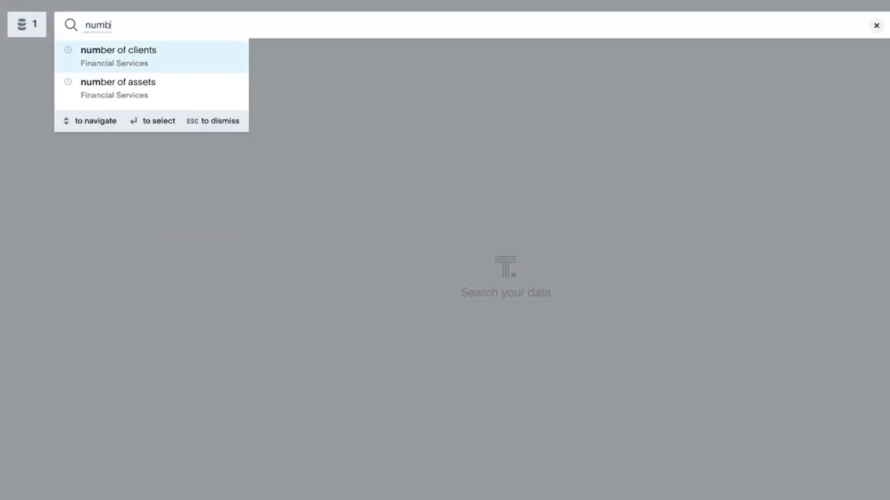
type("clie")
Search 'number of clients', 'aum' and 'advisor' to plot asset value against client count per advisor.
key("Return")
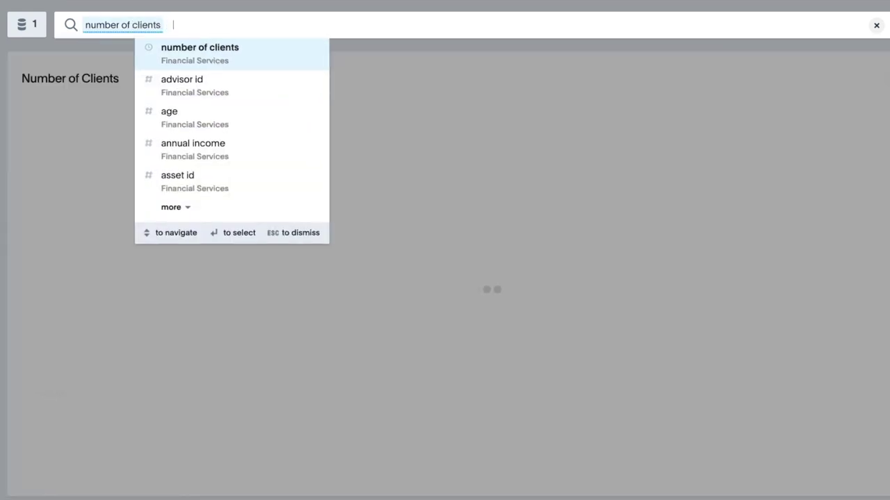
type("aum")
key("Return")
type("advisor")
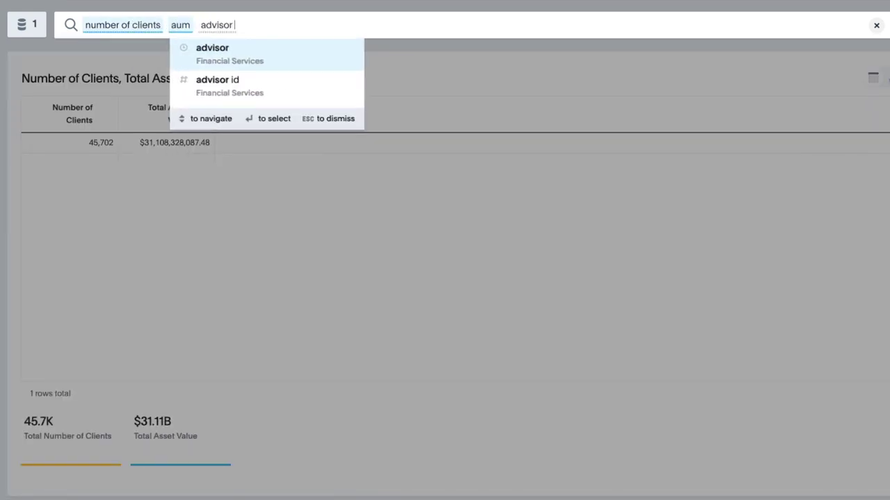
key("Return")
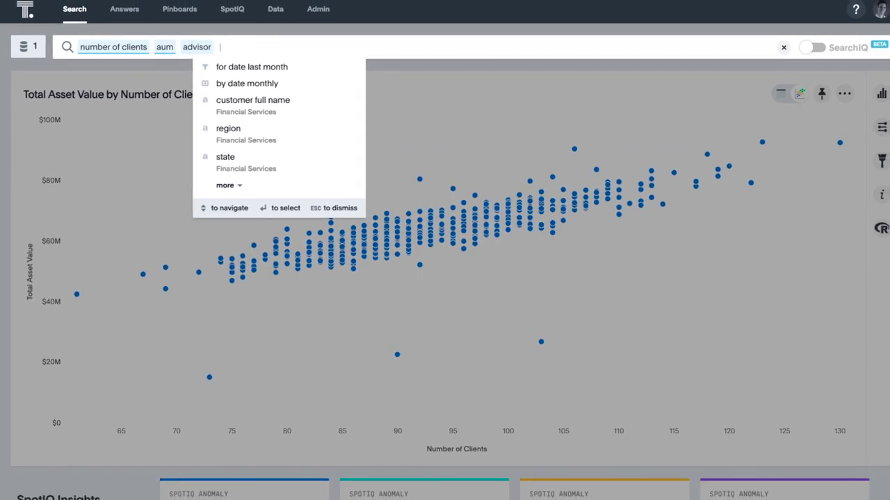
key("Escape")
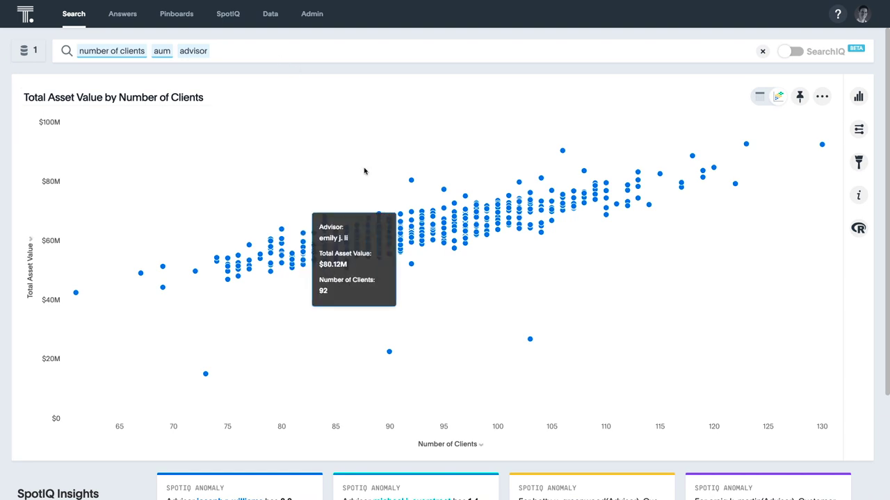
Drill down on one advisor's scatter point by Asset Class.
right_click(529, 339)
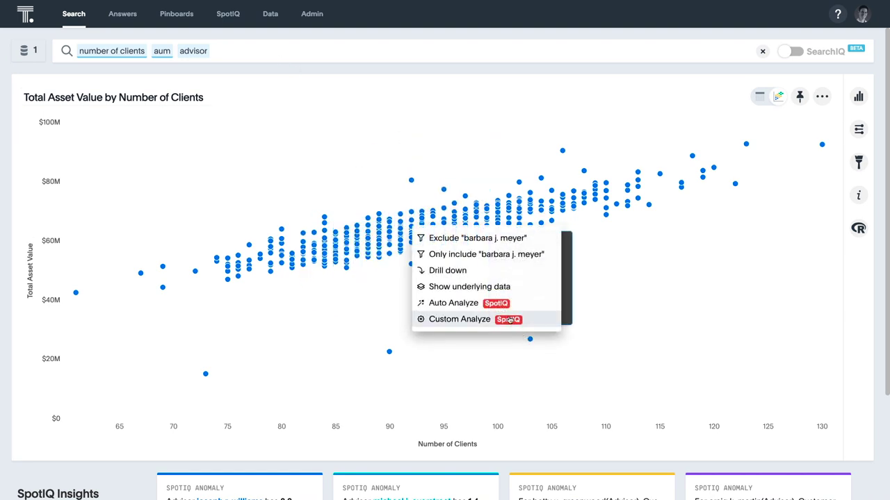
left_click(447, 271)
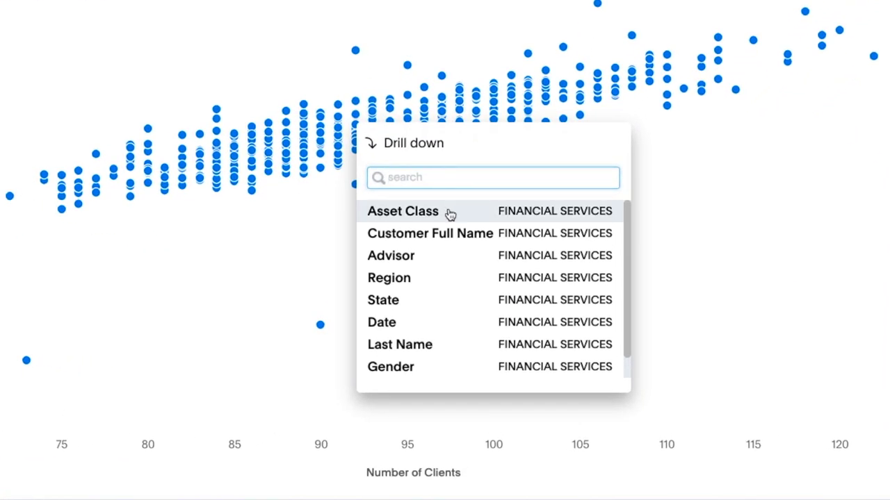
left_click(450, 214)
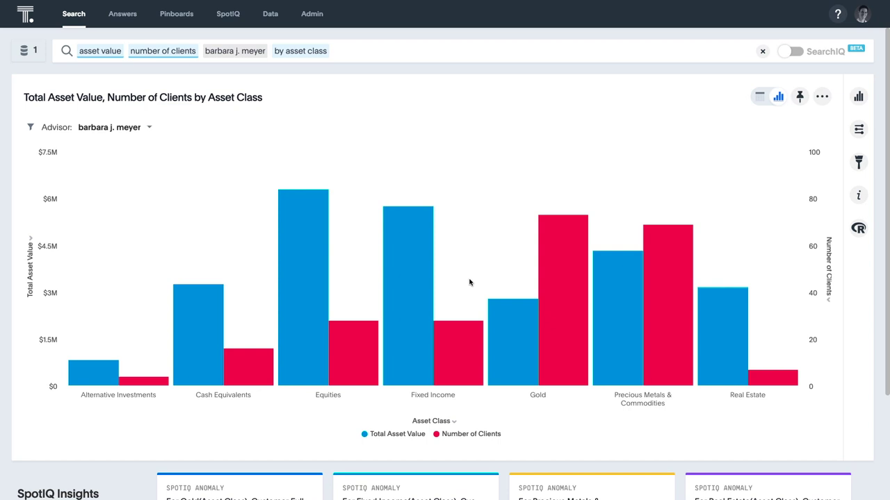
Show the results as a table sorted by Total Asset Value descending, and open the query details.
left_click(760, 101)
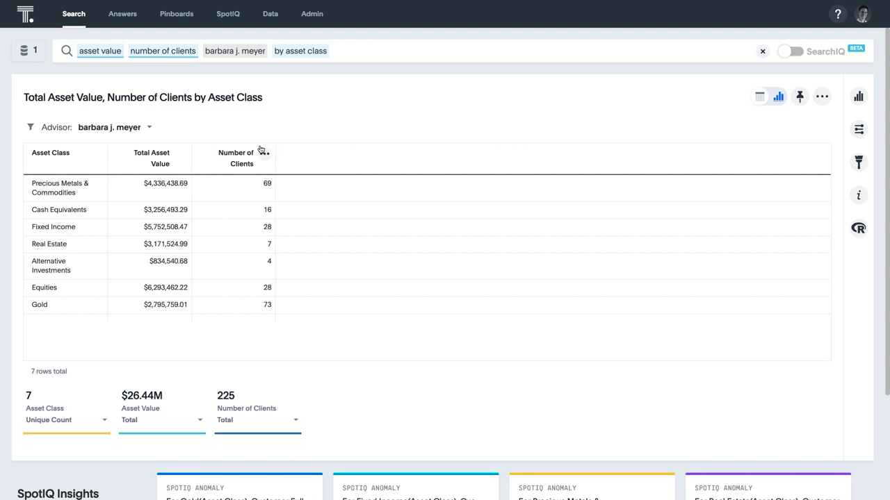
left_click(181, 157)
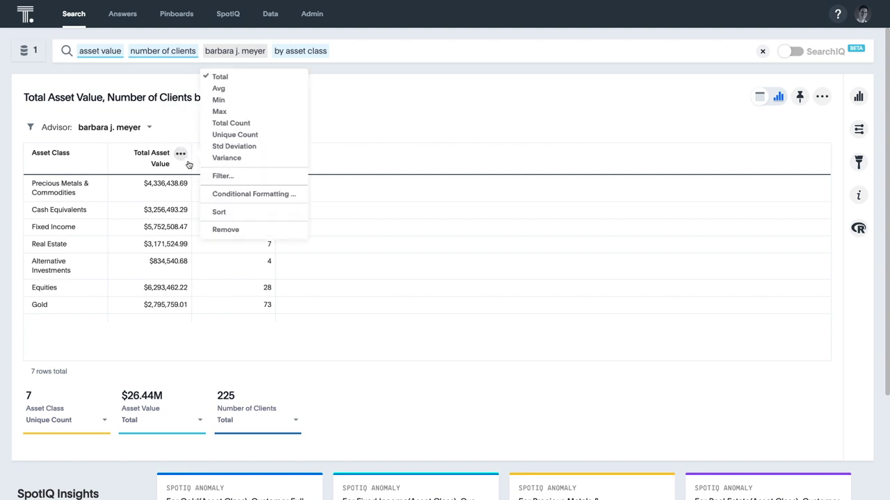
left_click(245, 212)
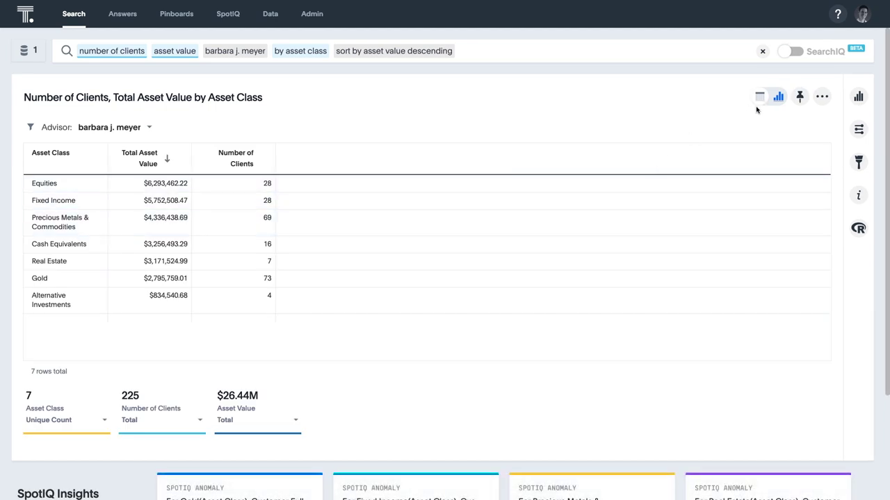
left_click(822, 97)
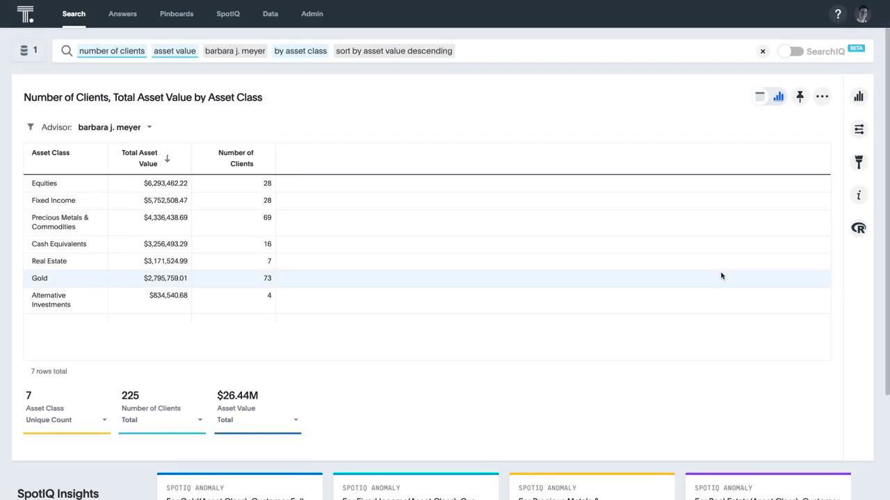
left_click(858, 195)
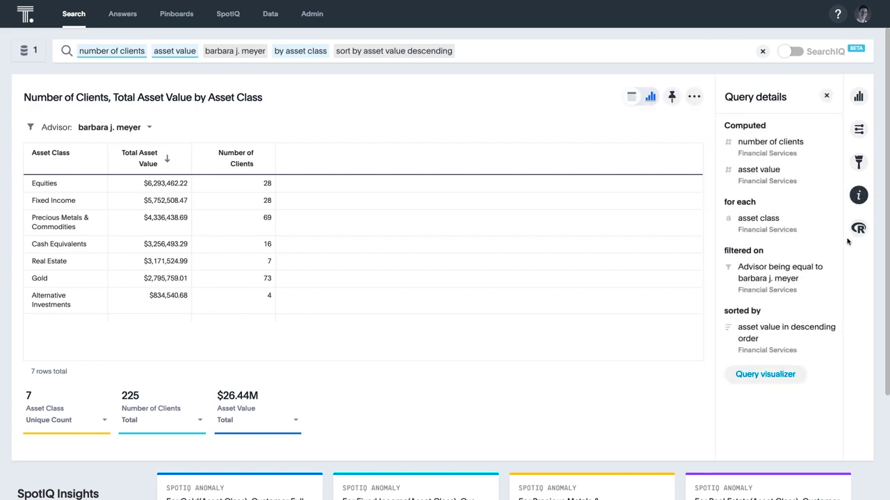
Open the Query visualizer diagram from the query details.
left_click(791, 377)
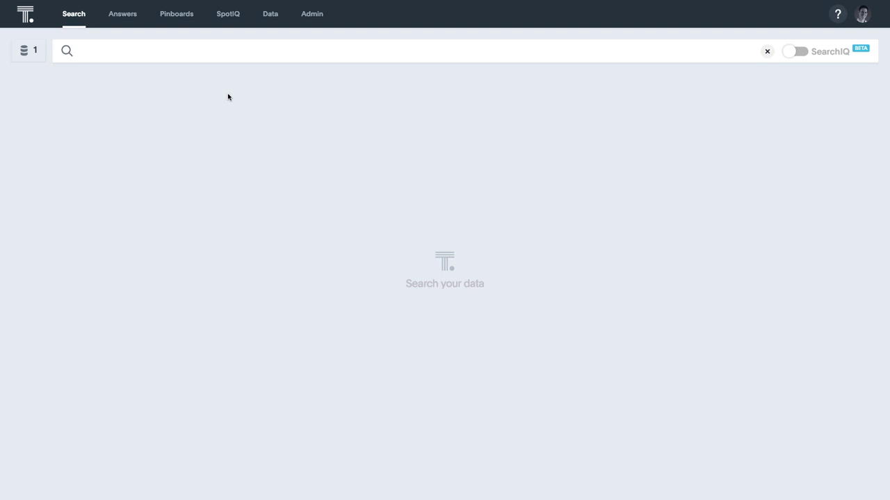
Search 'aum last 2 years west region' to get the West region's Total Asset Value table.
left_click(174, 50)
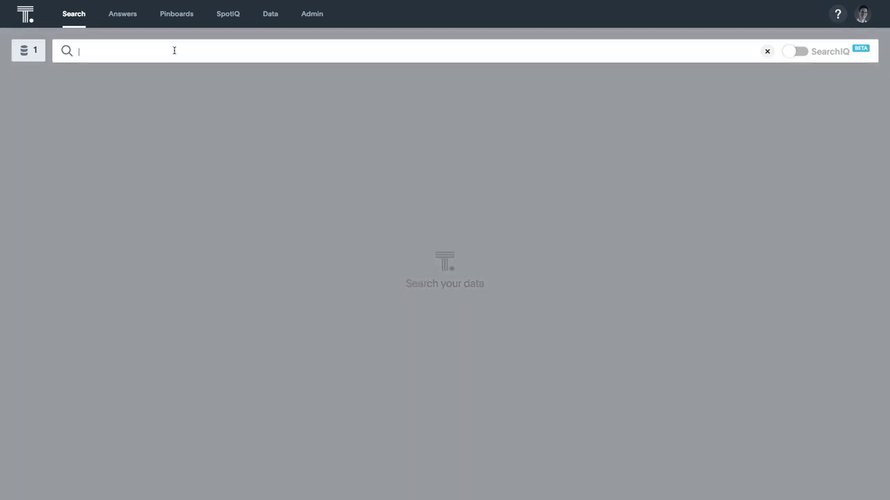
type("aum last")
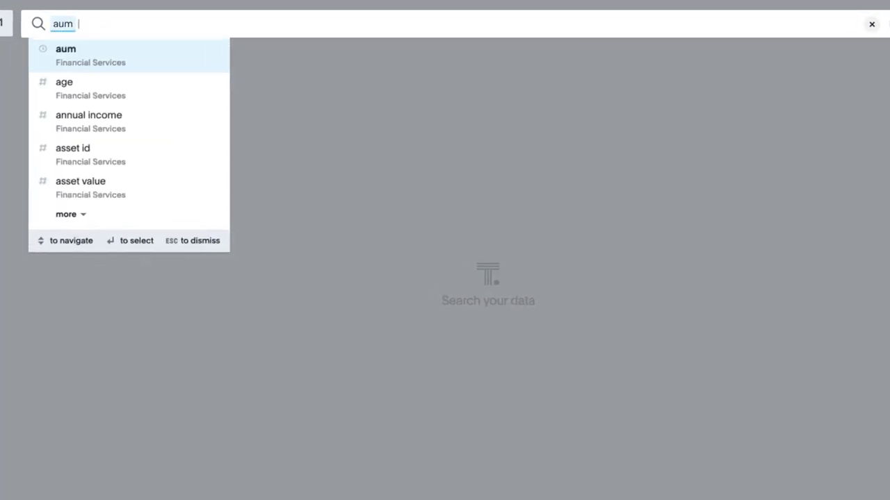
type(" 2 years w")
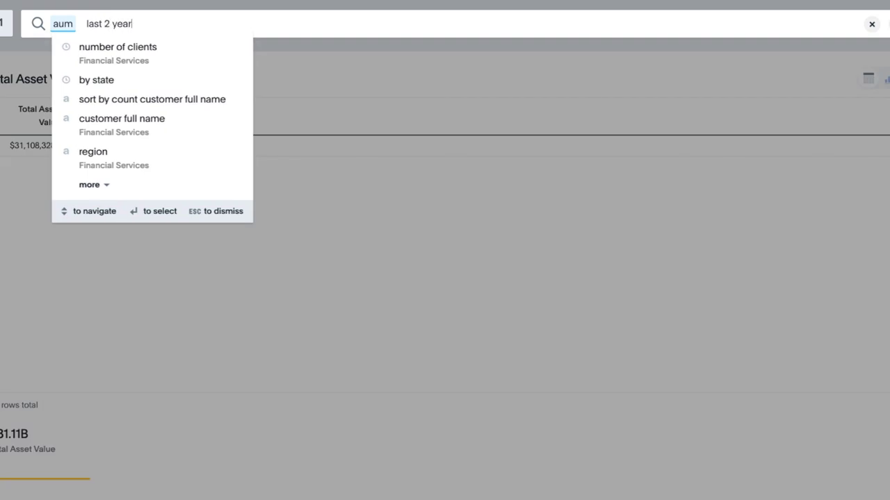
type("est region")
key("Return")
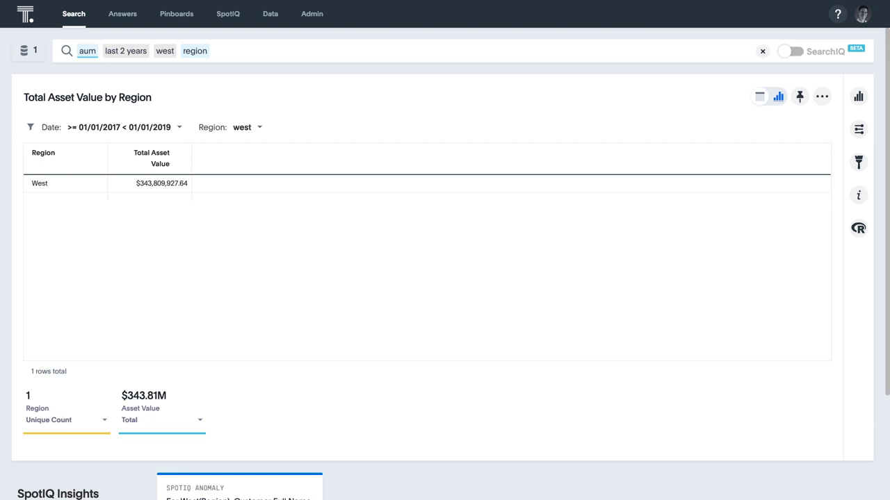
left_click(78, 51)
Change the search to 'growth of aum by date' for monthly West-region asset value growth.
type("growth of")
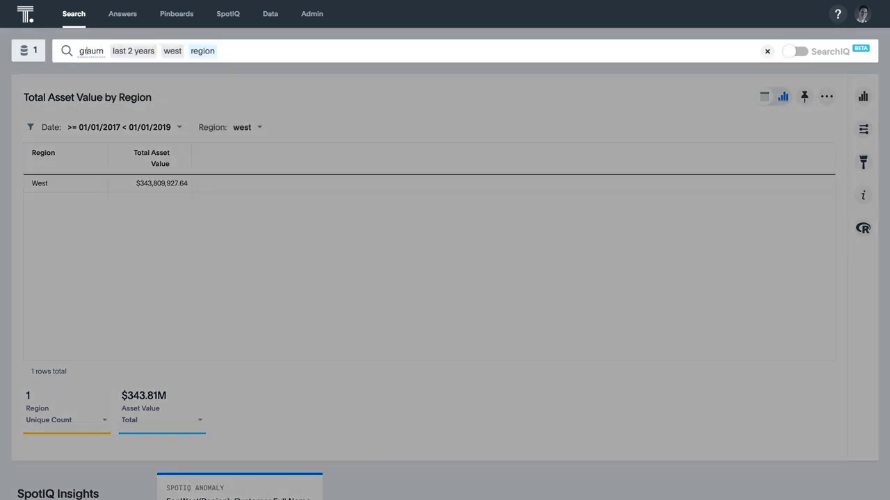
left_click(126, 51)
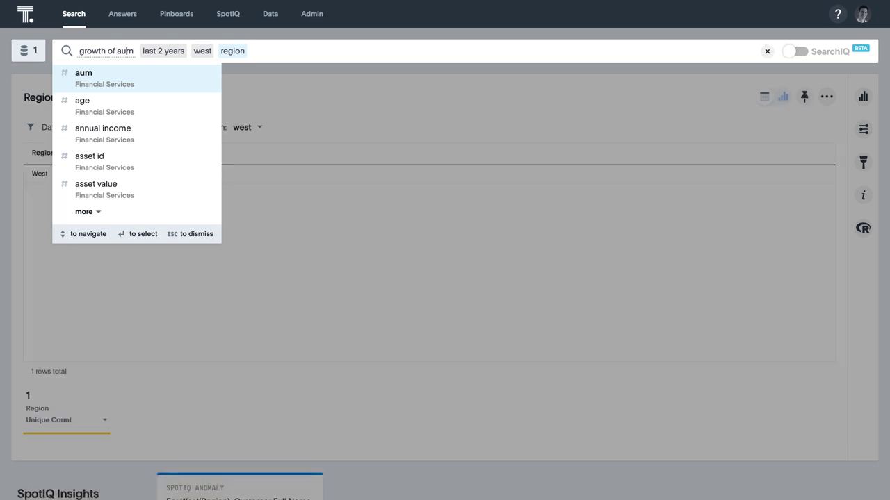
type("by date")
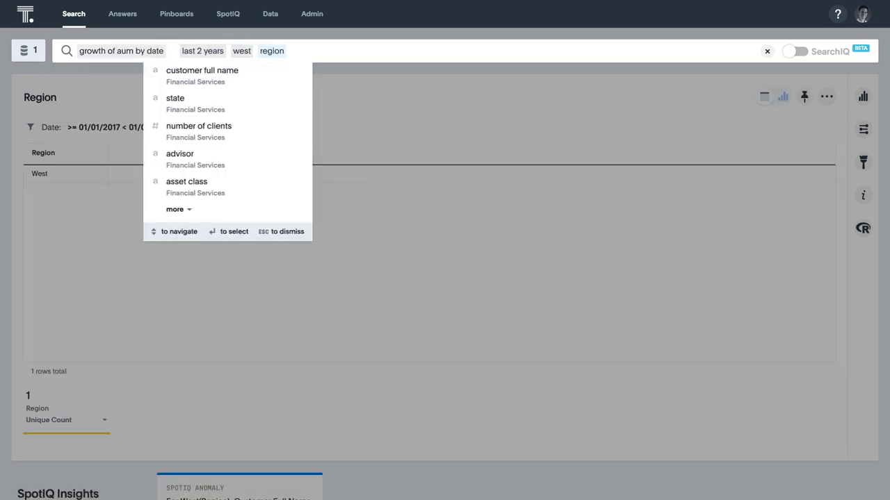
key("Return")
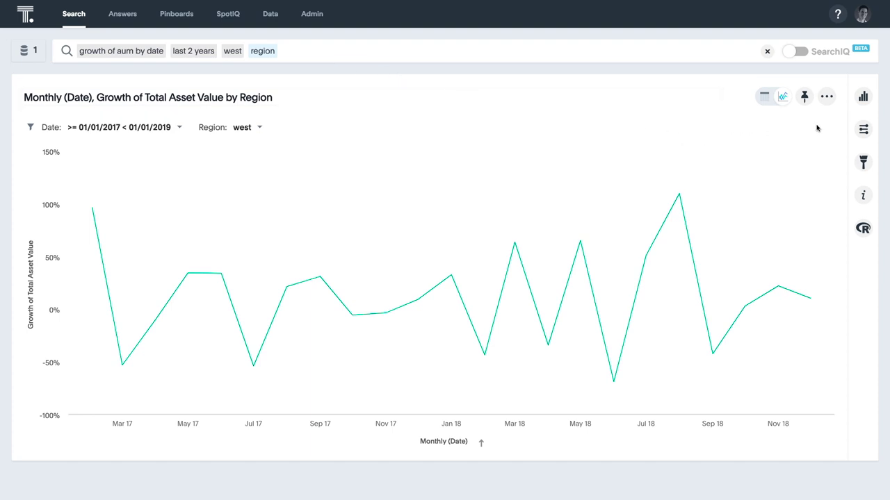
Display the growth results as a waterfall chart and pin it to My Pinboard.
left_click(862, 101)
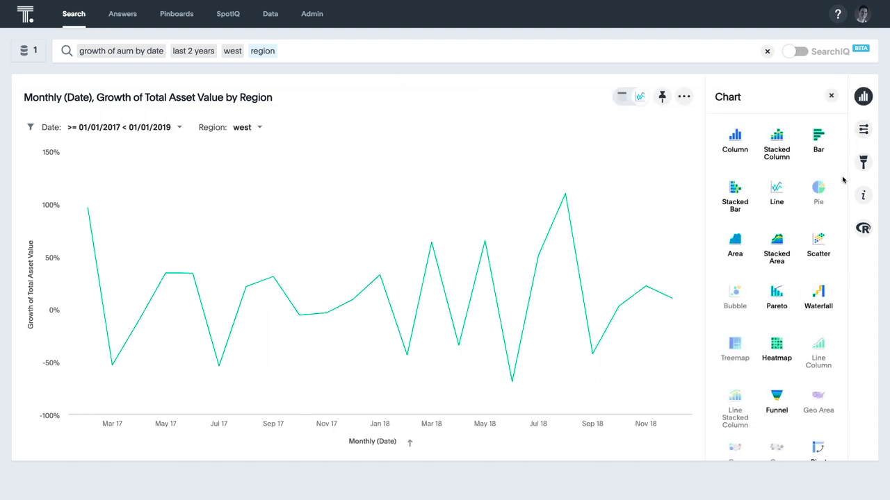
left_click(819, 295)
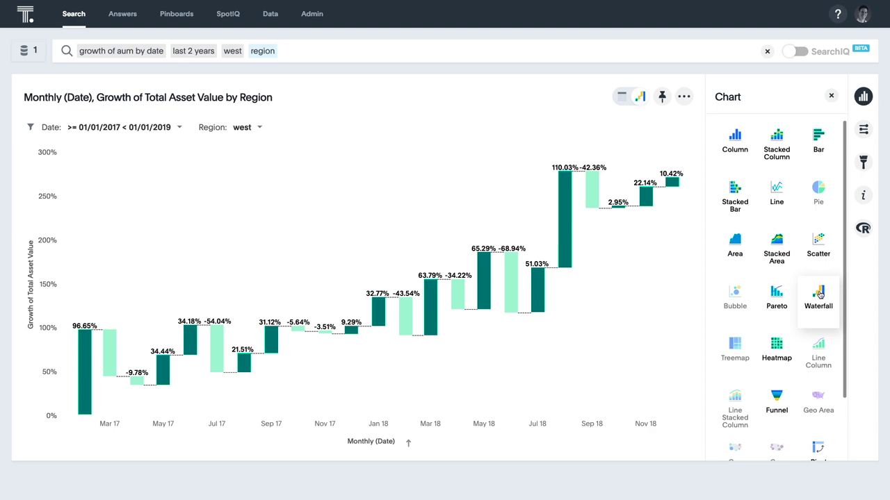
left_click(662, 98)
left_click(335, 221)
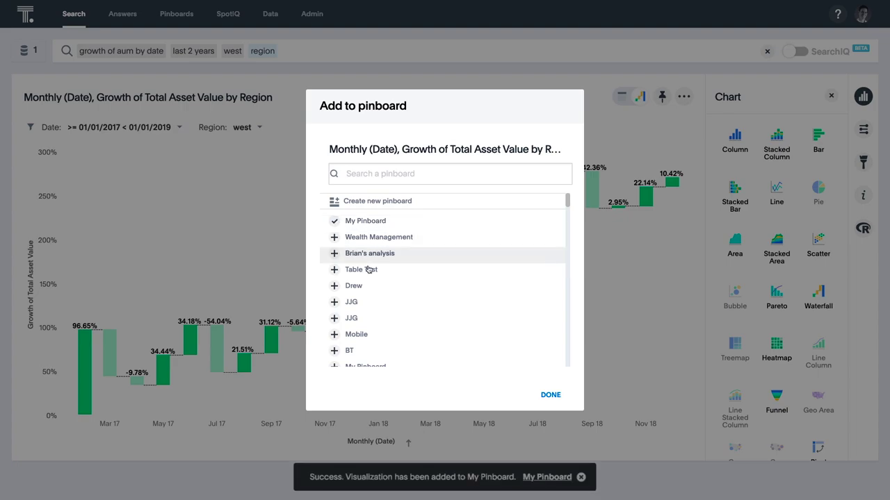
left_click(551, 394)
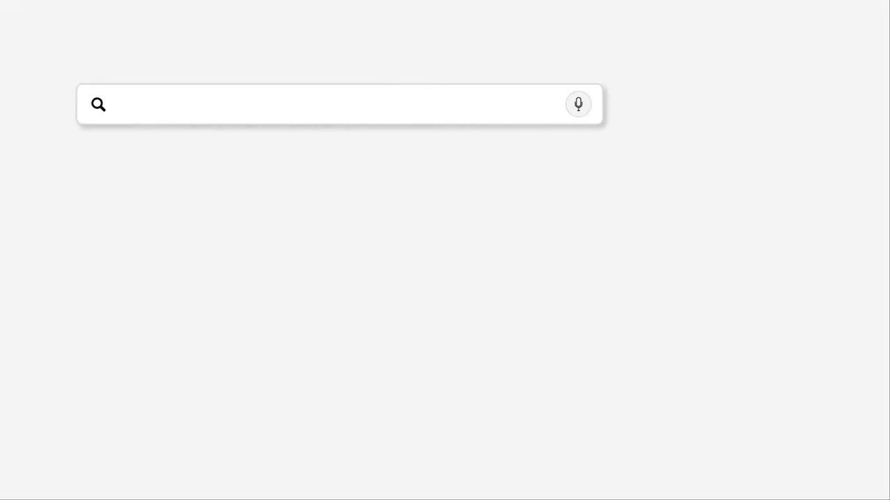
Enter 'What are the hottest Adidas products' in the search bar, then switch on SearchIQ mode.
type("What are the hottest Adidas products")
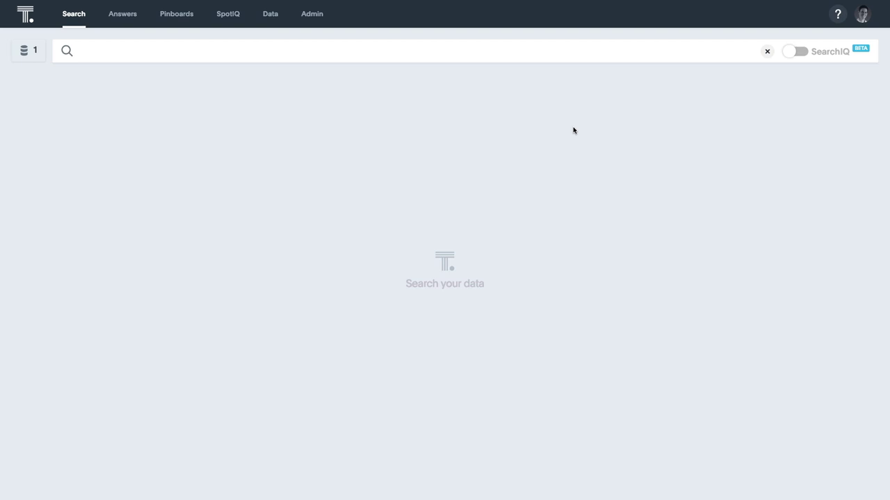
left_click(790, 53)
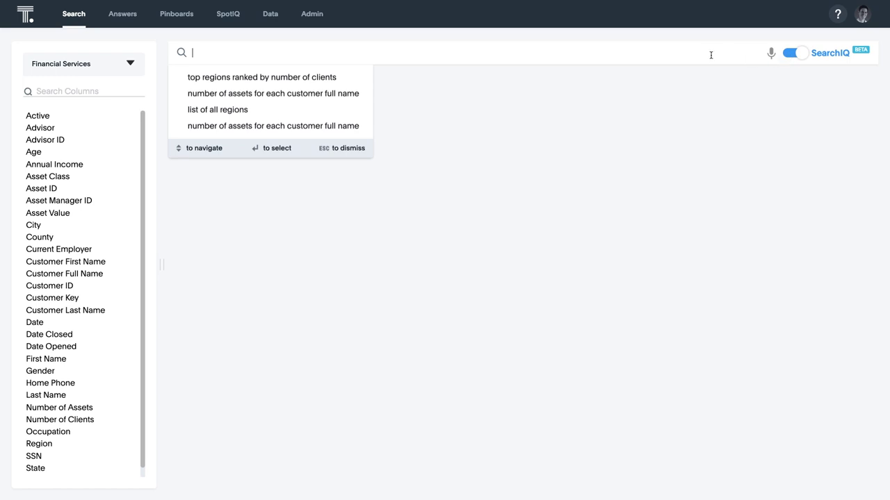
Run the SearchIQ query 'show me daily aum for the last two quarters' and pin the chart to My Pinboard.
type("show me da")
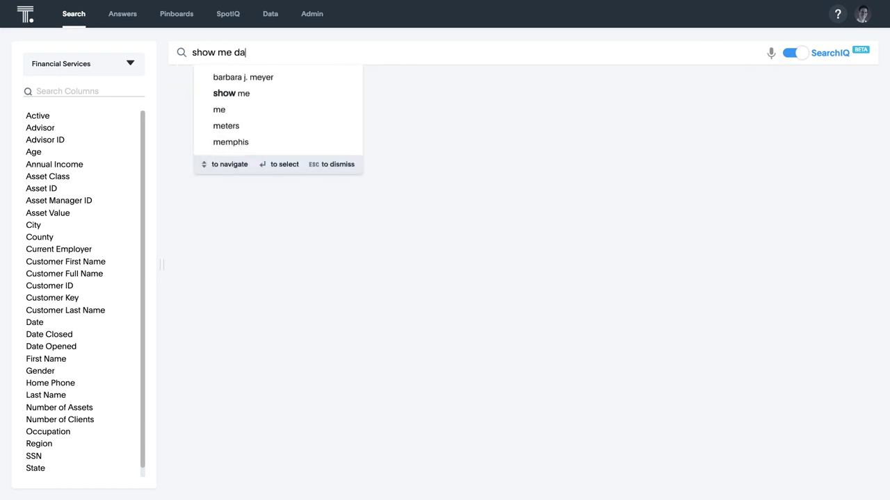
type("ily aum for the la")
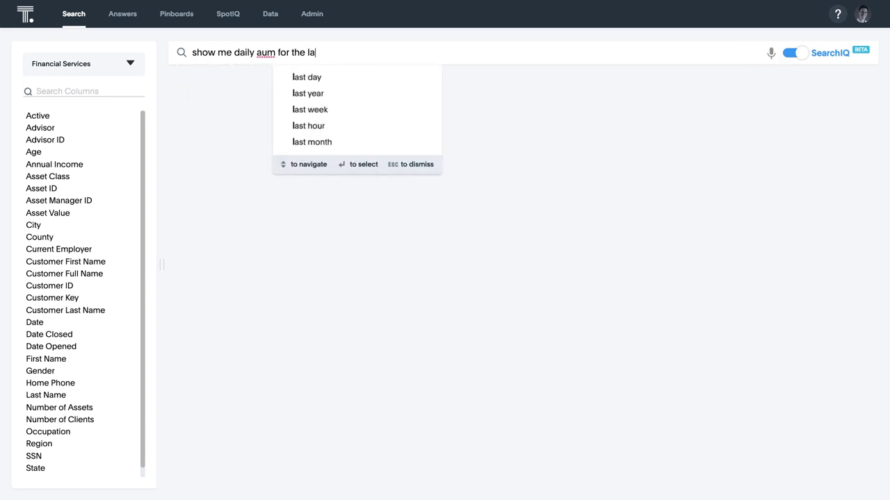
type("st two quarters")
key("Return")
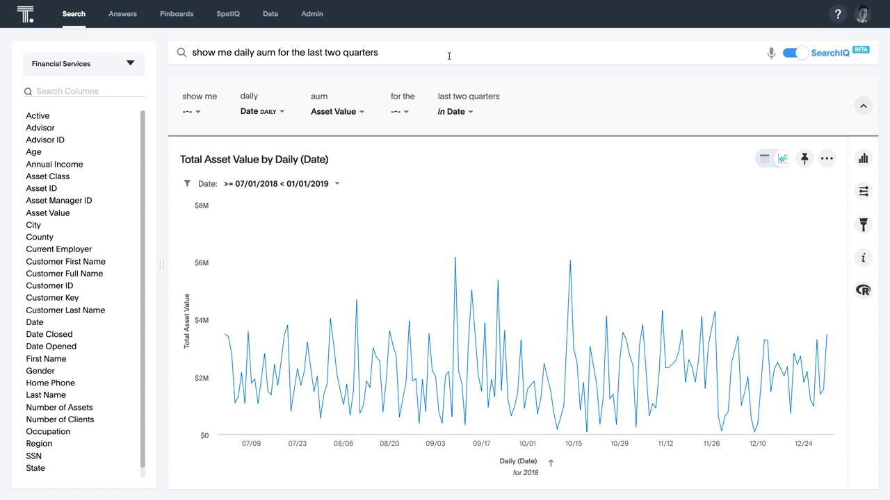
left_click(804, 159)
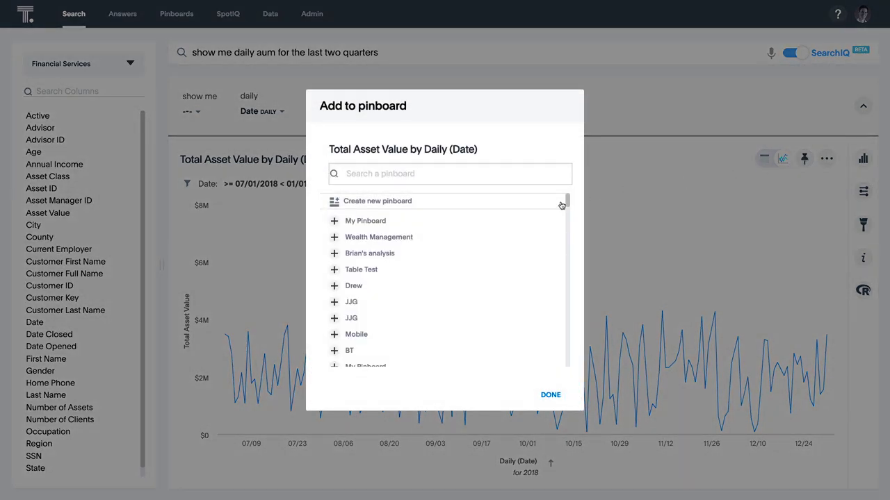
left_click(333, 222)
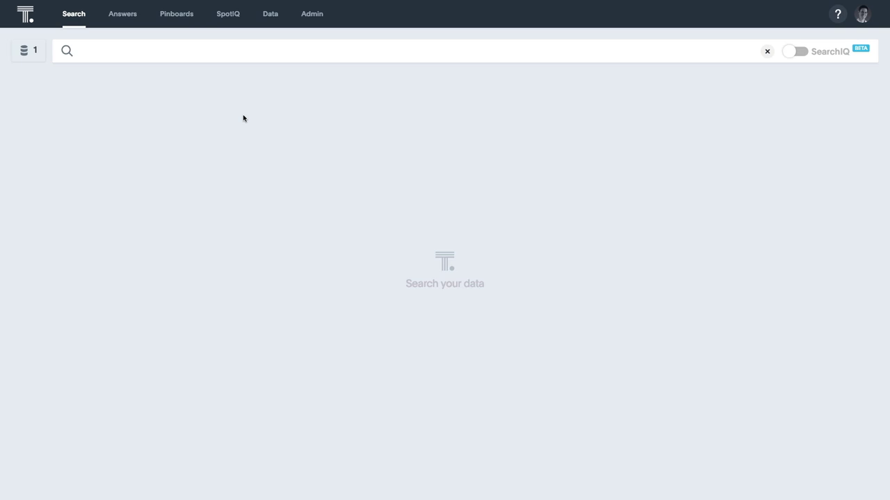
Search 'aum by state' and run SpotIQ Auto Analyze on the resulting state map.
left_click(132, 52)
type("aum by state")
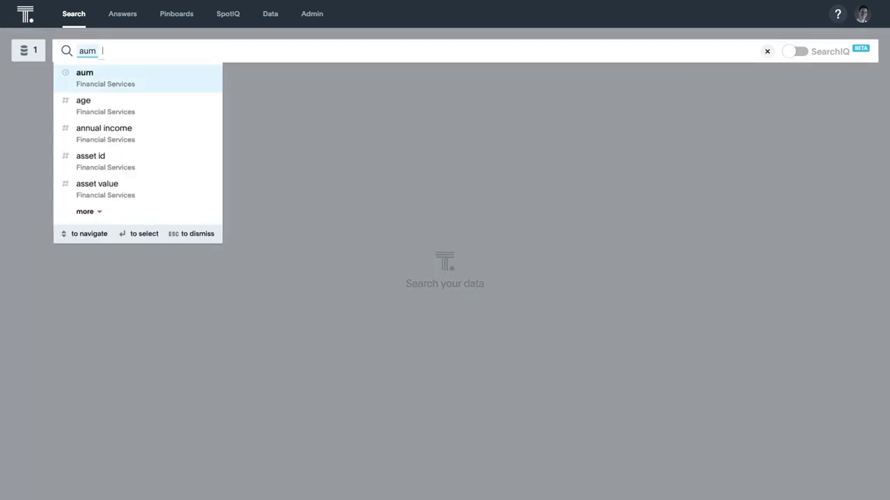
key("Return")
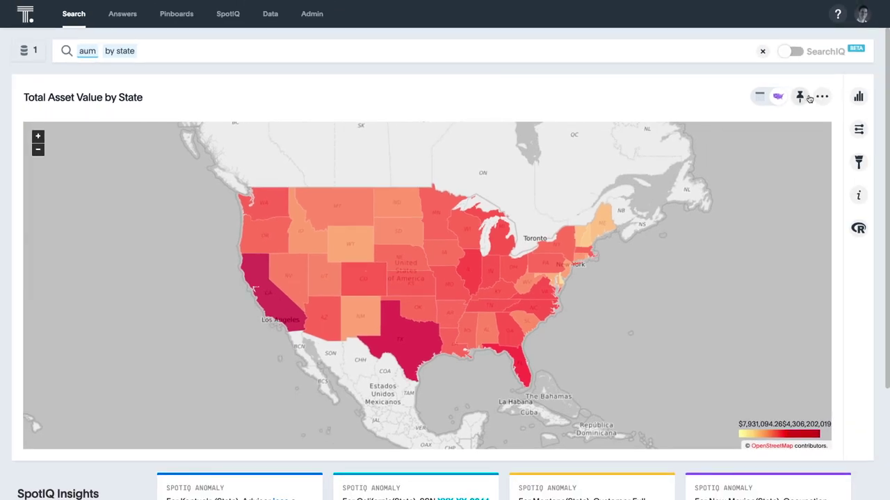
left_click(818, 97)
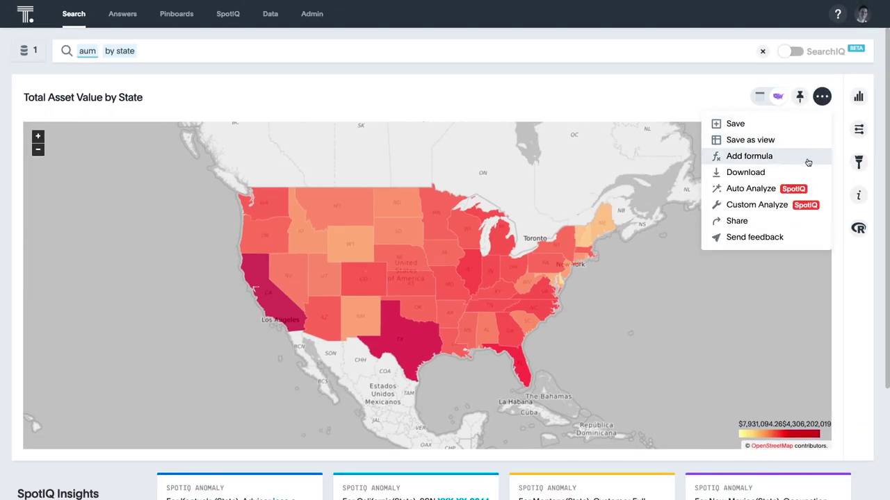
left_click(790, 192)
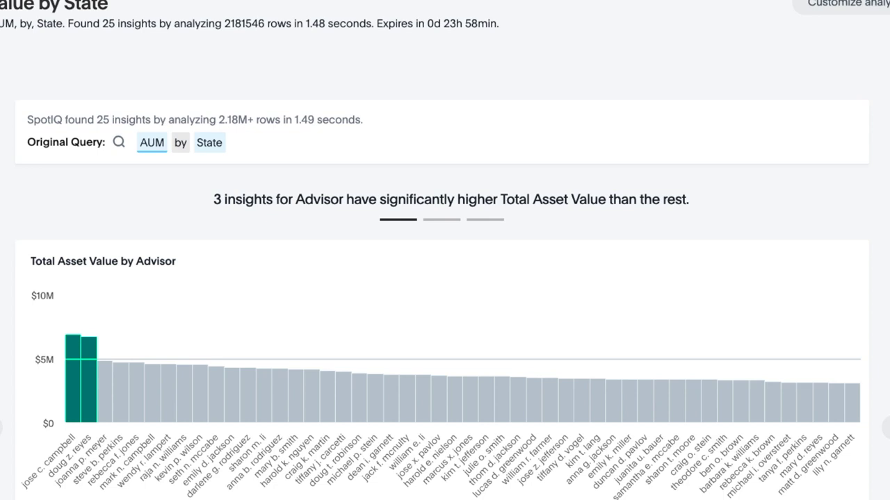
left_click(842, 120)
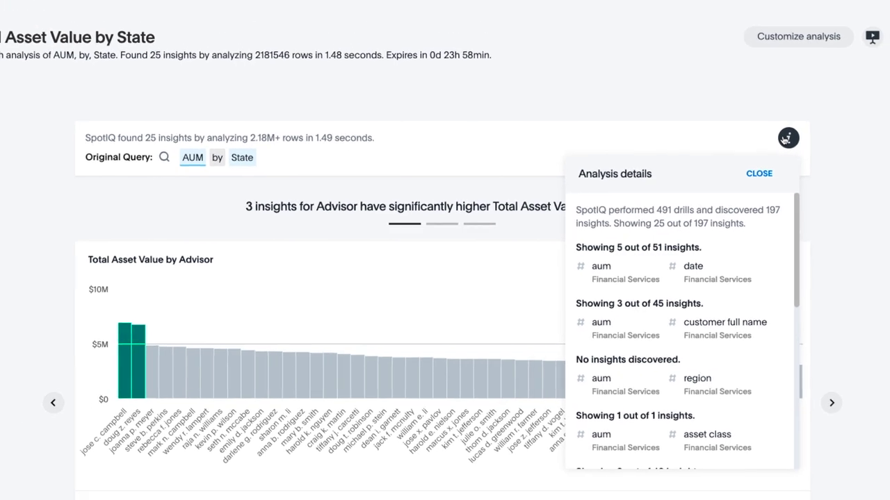
left_click(741, 153)
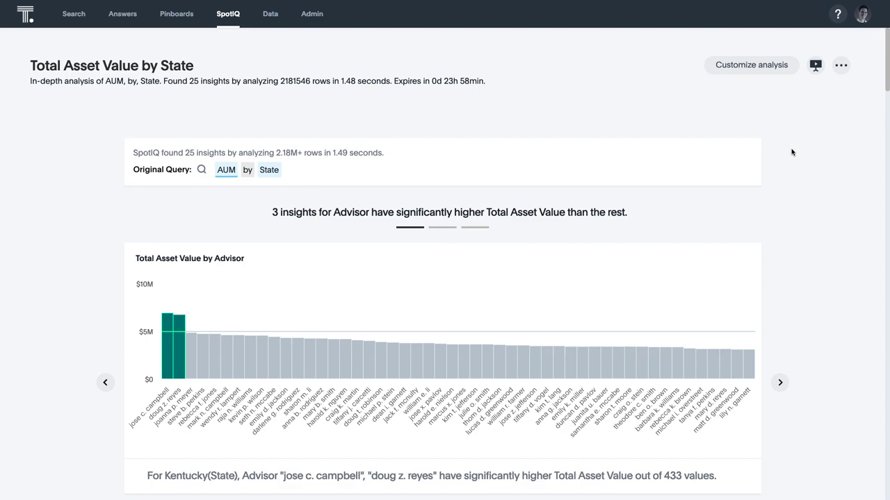
scroll(791, 152, "down", 2)
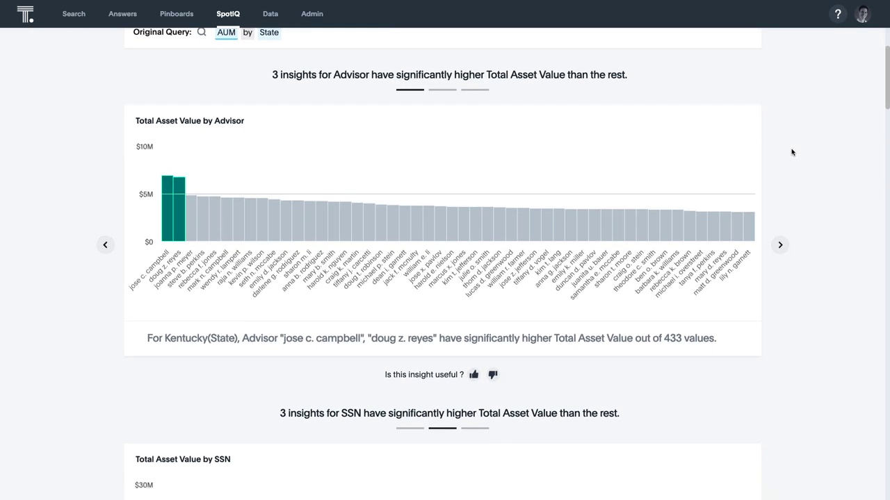
scroll(791, 153, "down", 3)
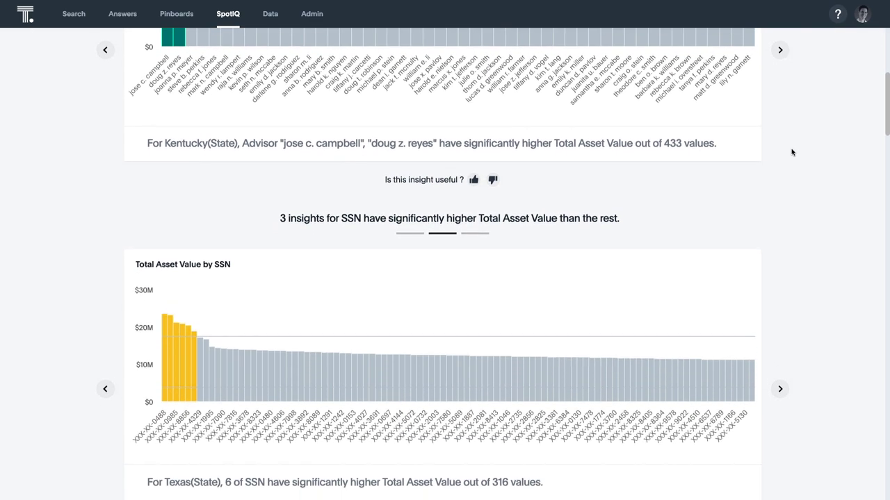
scroll(791, 152, "down", 3)
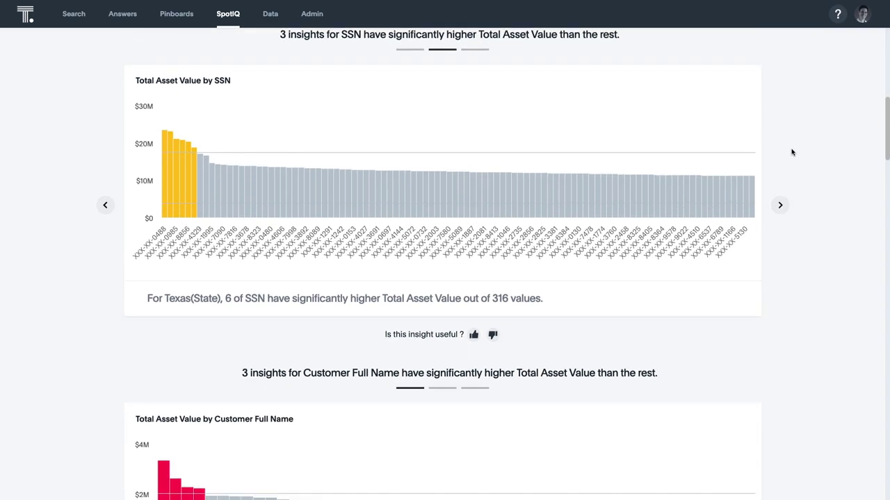
scroll(791, 152, "down", 3)
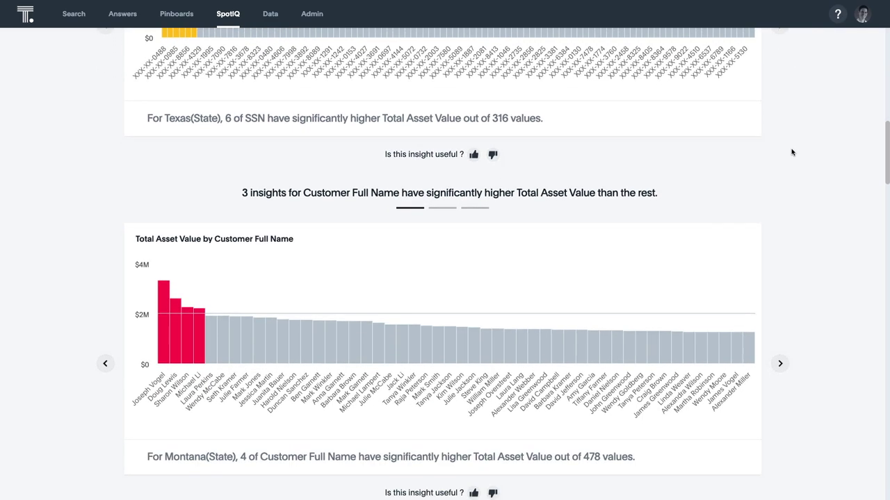
scroll(791, 152, "down", 1)
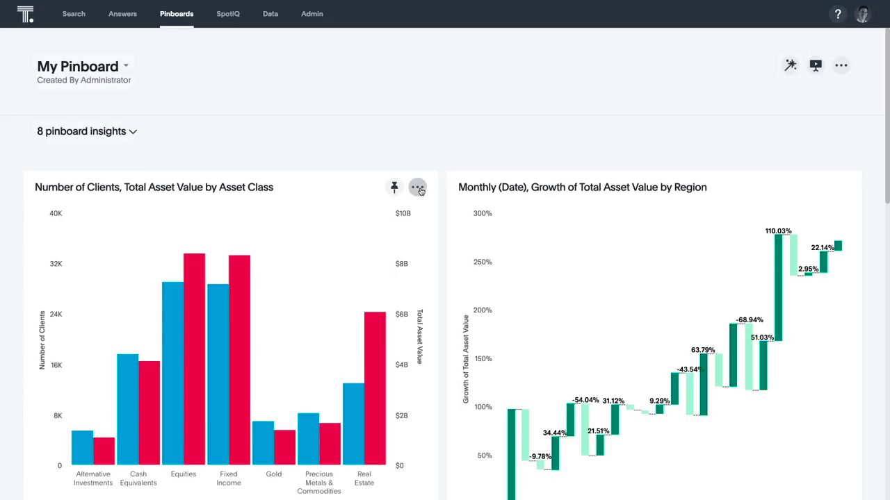
Make the asset class and monthly growth charts small, and move monthly growth to the left slot.
left_click(417, 187)
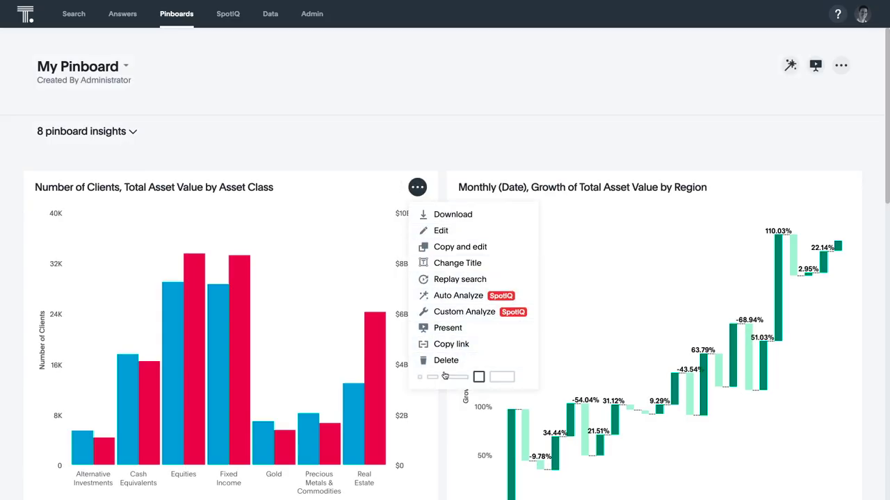
left_click(432, 377)
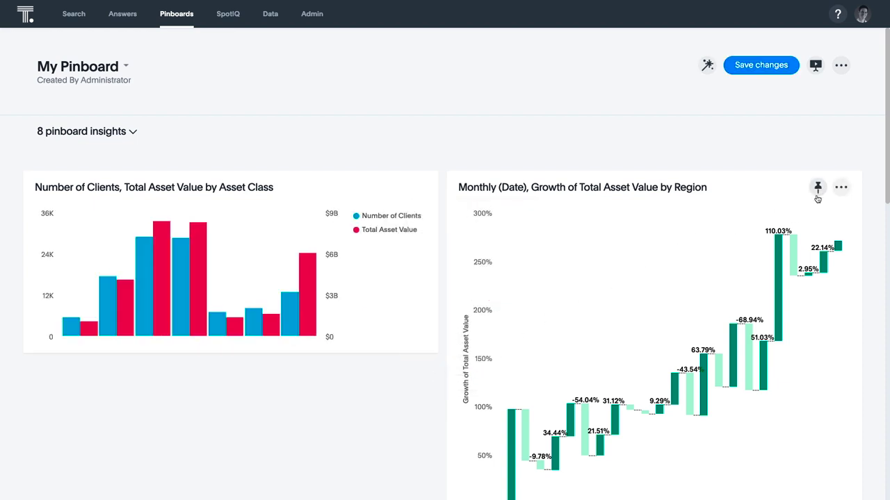
left_click(839, 189)
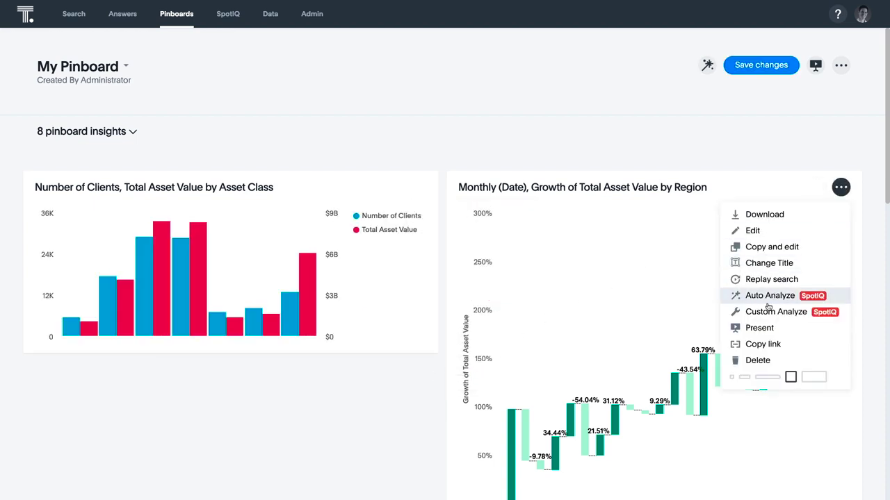
left_click(743, 379)
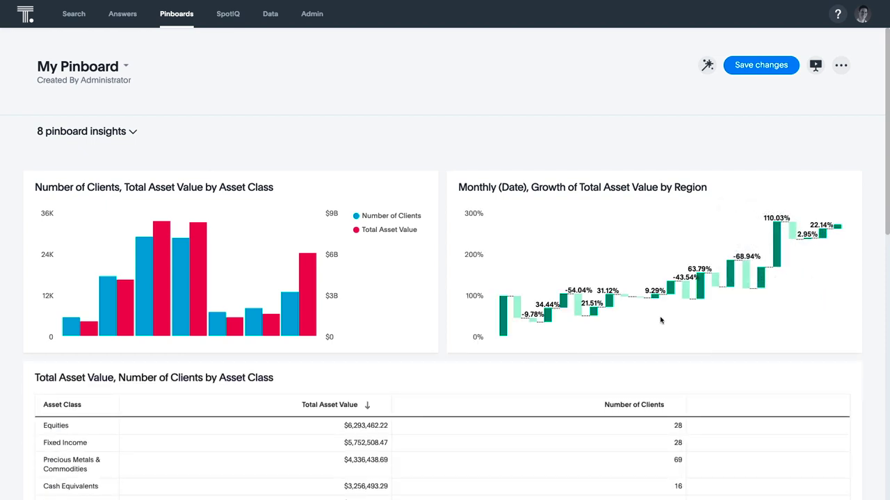
left_click_drag(747, 182, 312, 187)
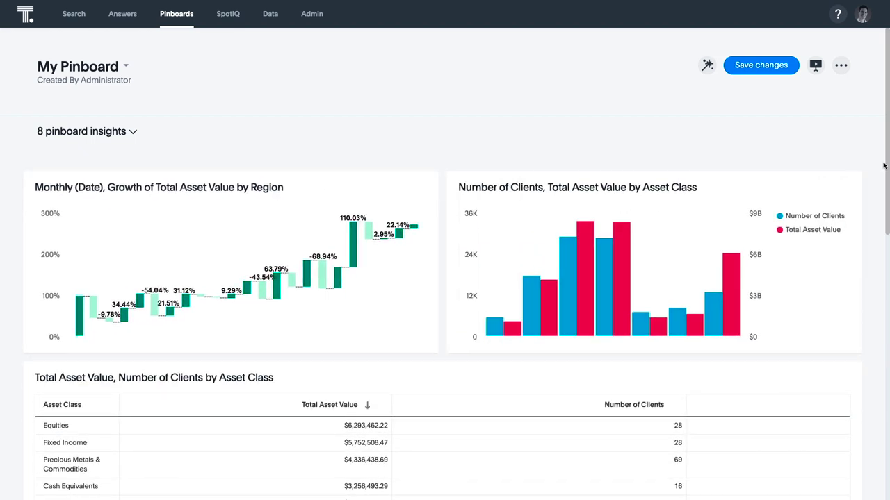